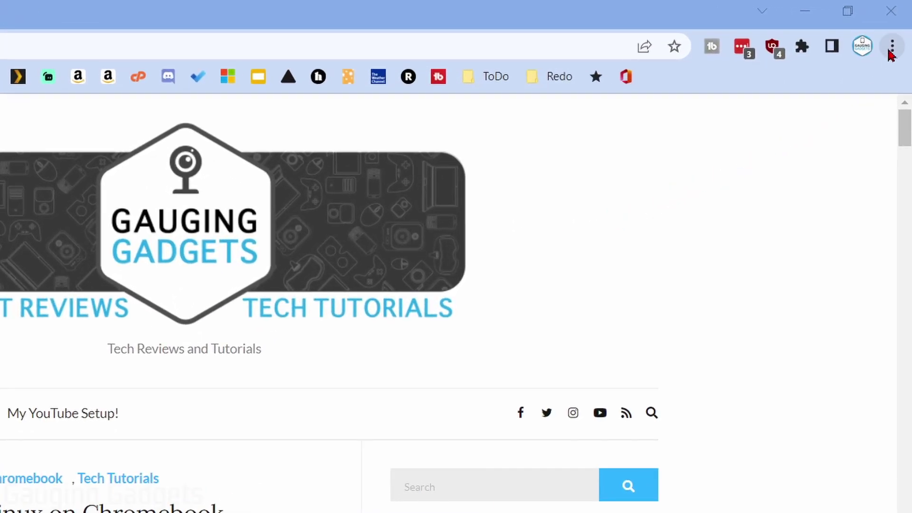
- Reach chrome://history through the three-dot menu's History entry
{"action": "left_click", "coordinate": [894, 47]}
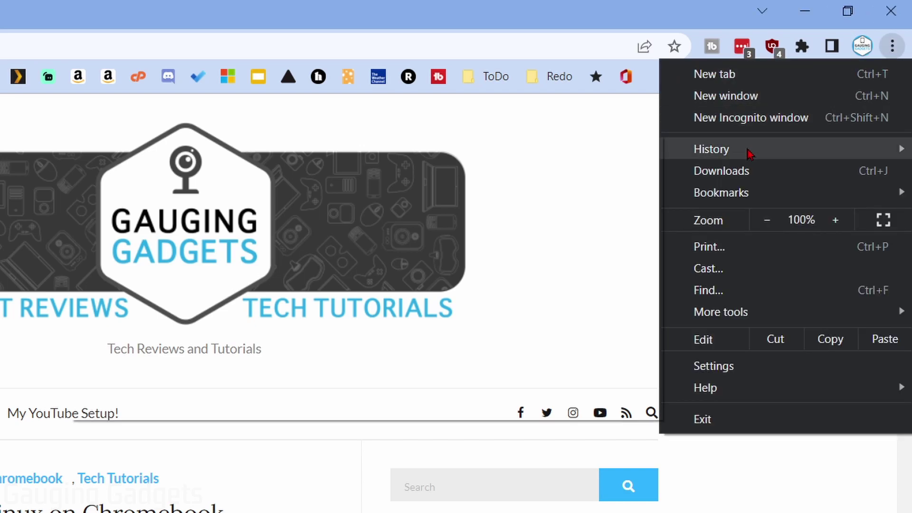
{"action": "mouse_move", "coordinate": [711, 149]}
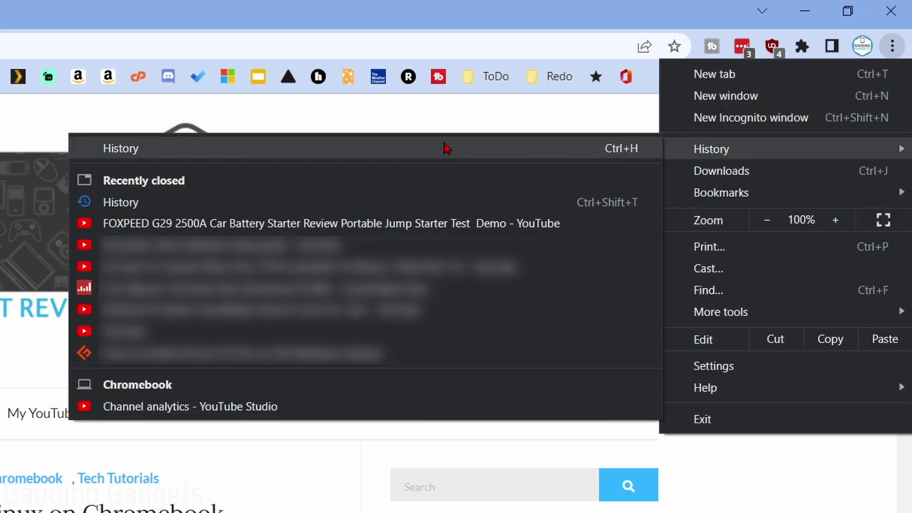
{"action": "left_click", "coordinate": [155, 154]}
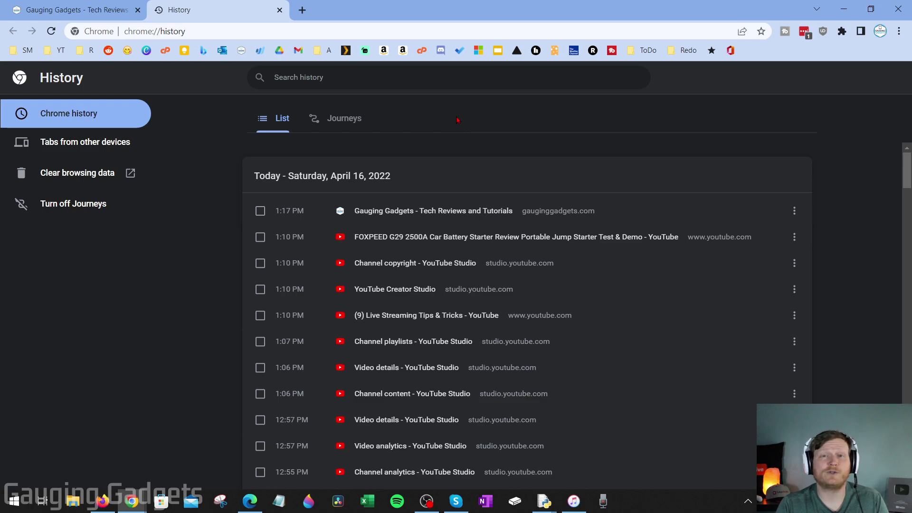
- Show the Clear browsing data dialog on its Basic tab with the Time range list expanded
{"action": "left_click", "coordinate": [73, 176]}
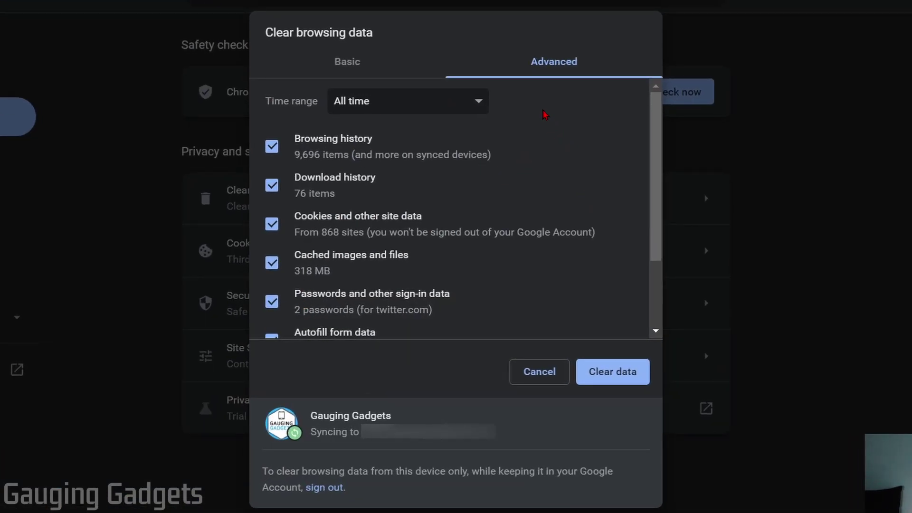
{"action": "left_click", "coordinate": [345, 68]}
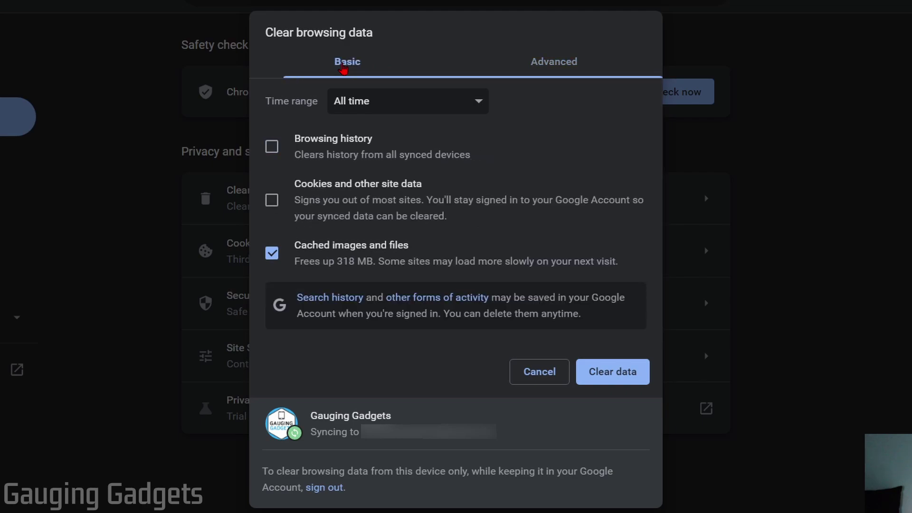
{"action": "left_click", "coordinate": [560, 71]}
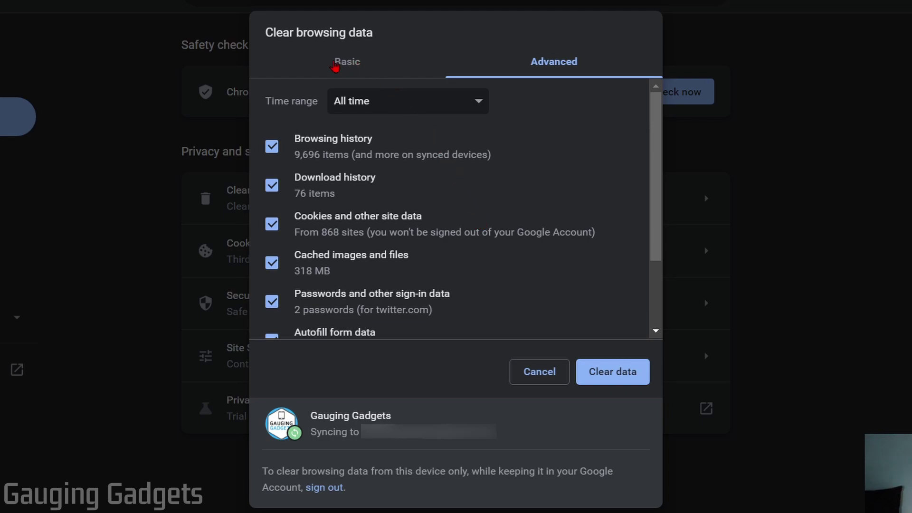
{"action": "left_click", "coordinate": [337, 69]}
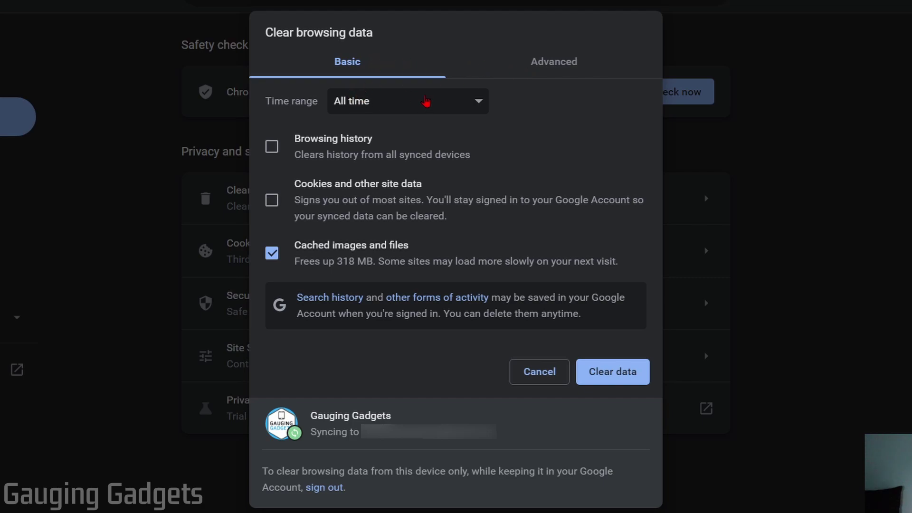
{"action": "left_click", "coordinate": [426, 103]}
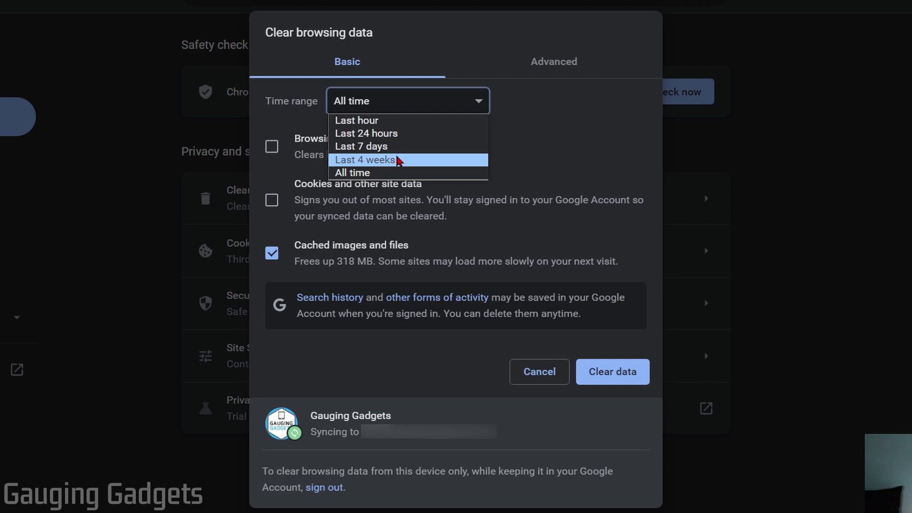
- Clear the last hour of browsing history, cookies and site data, and cached images and files
{"action": "left_click", "coordinate": [352, 173]}
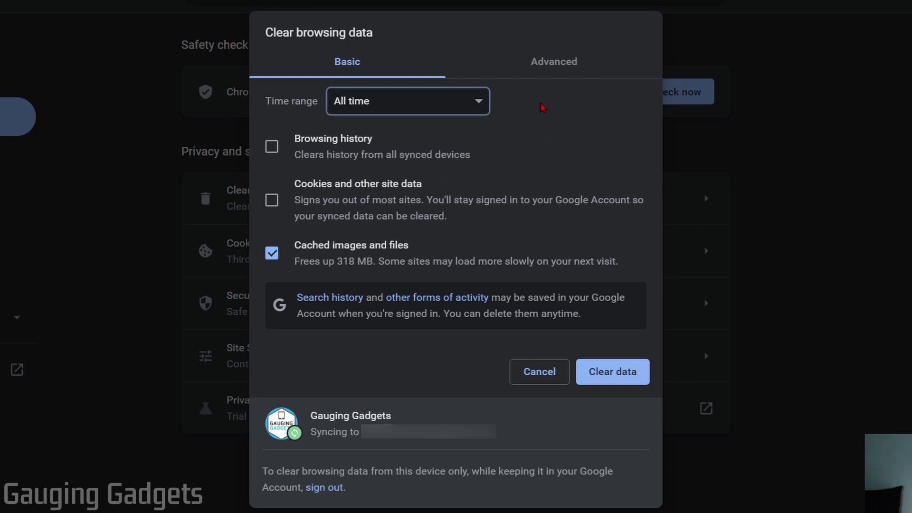
{"action": "left_click", "coordinate": [461, 103]}
{"action": "left_click", "coordinate": [371, 119]}
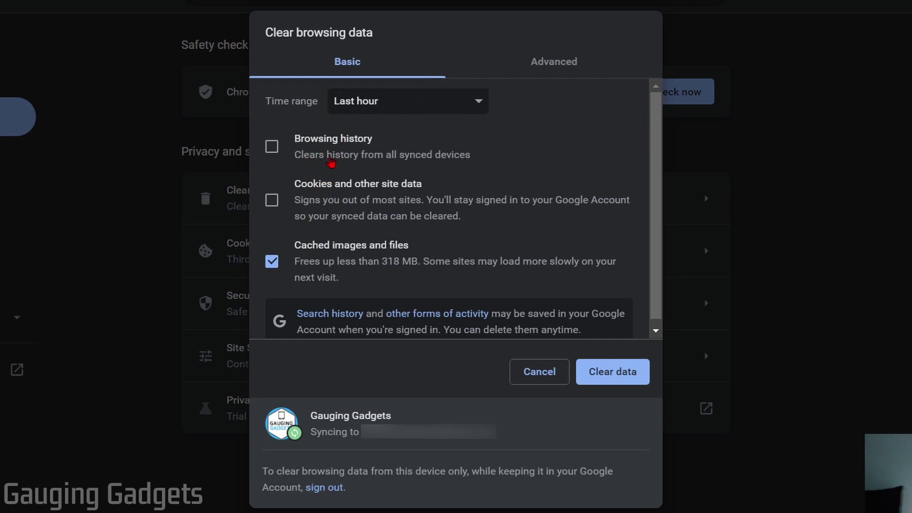
{"action": "left_click", "coordinate": [315, 151]}
{"action": "left_click", "coordinate": [316, 211]}
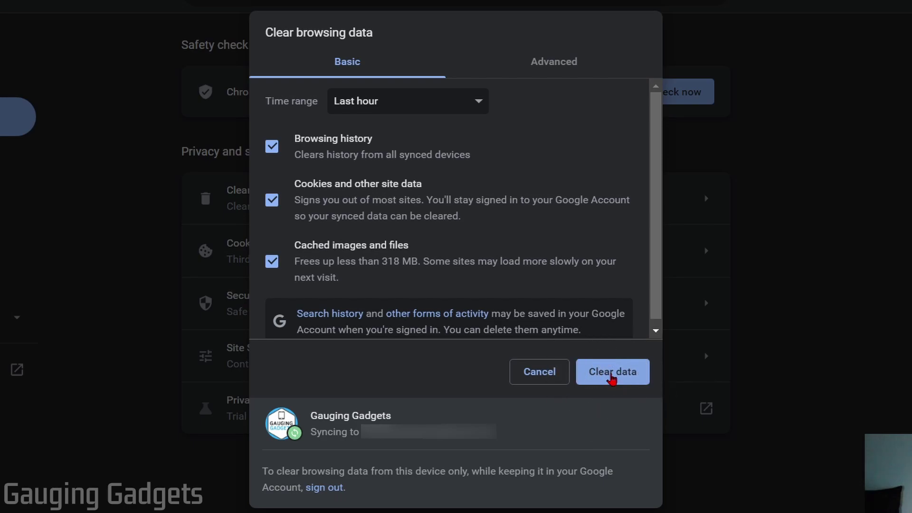
{"action": "left_click", "coordinate": [612, 379]}
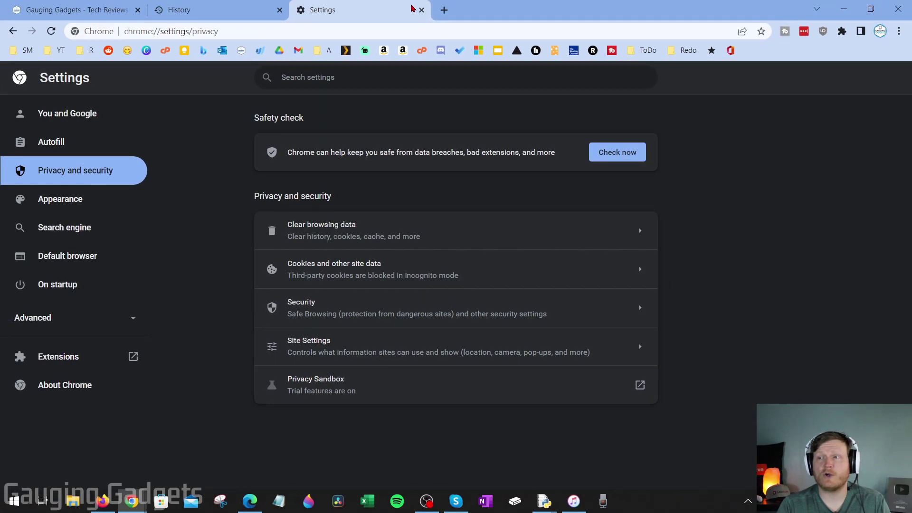
- Close the Settings and History tabs, leaving only the Gauging Gadgets homepage
{"action": "left_click", "coordinate": [422, 10]}
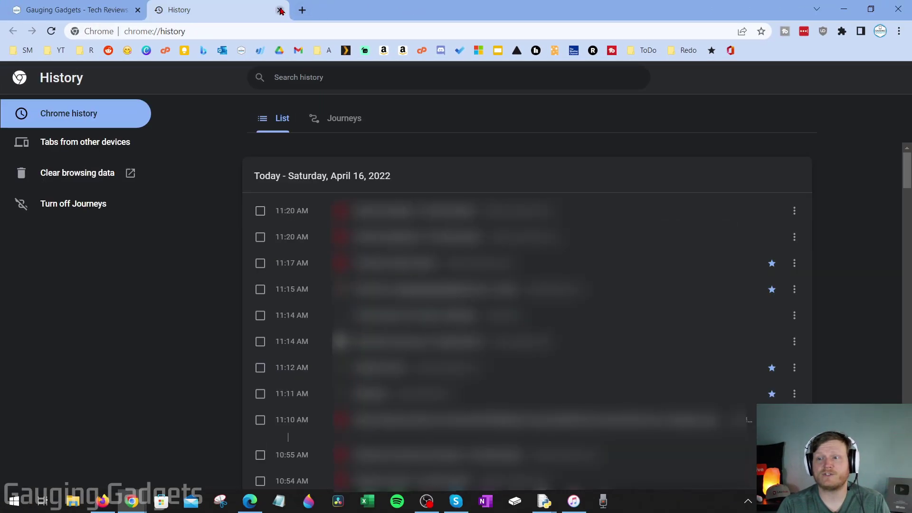
{"action": "left_click", "coordinate": [280, 10]}
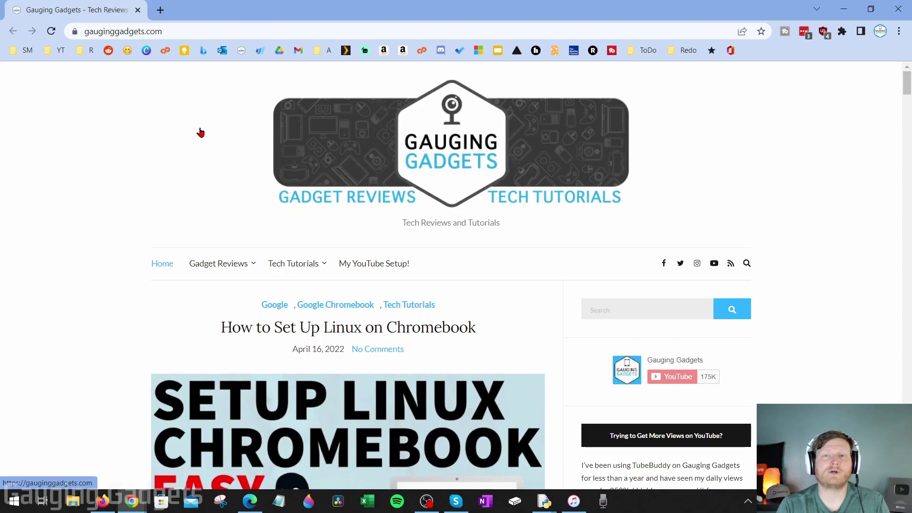